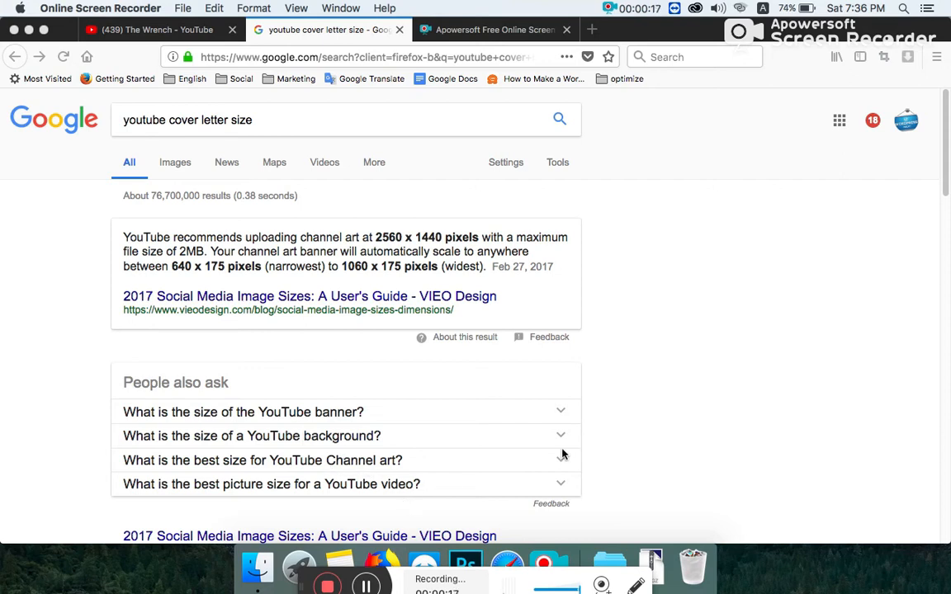
Step: Examine The Wrench channel's banner on YouTube and the recommended channel art size in the Google results
{"action": "scroll", "coordinate": [562, 454], "scroll_direction": "down", "scroll_amount": 1}
{"action": "scroll", "coordinate": [562, 454], "scroll_direction": "up", "scroll_amount": 1}
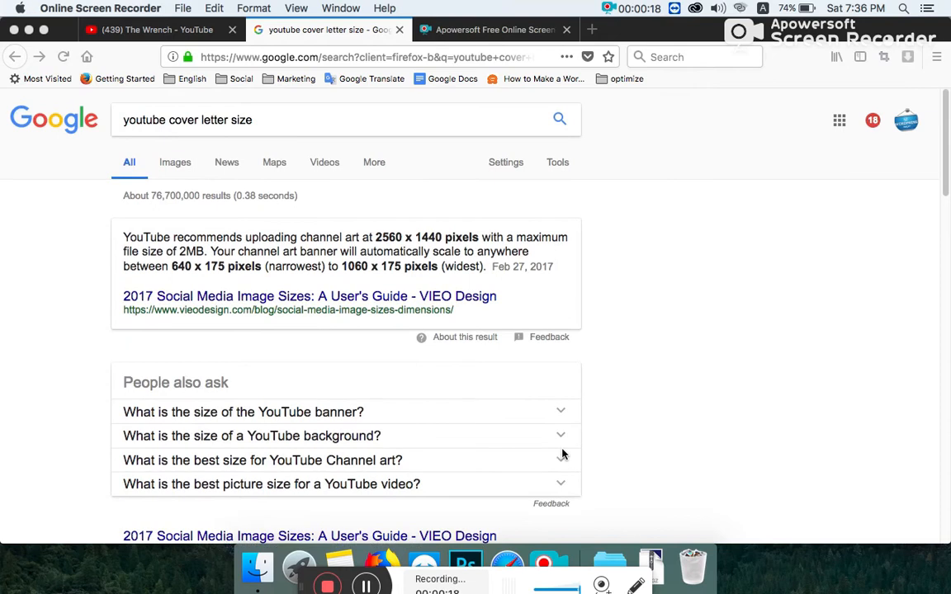
{"action": "left_click", "coordinate": [155, 30]}
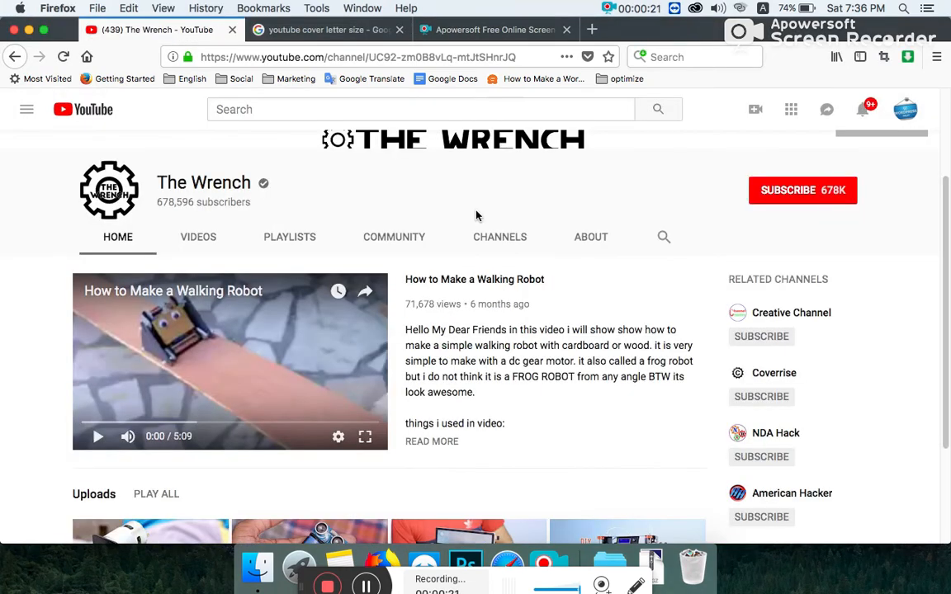
{"action": "scroll", "coordinate": [476, 215], "scroll_direction": "up", "scroll_amount": 3}
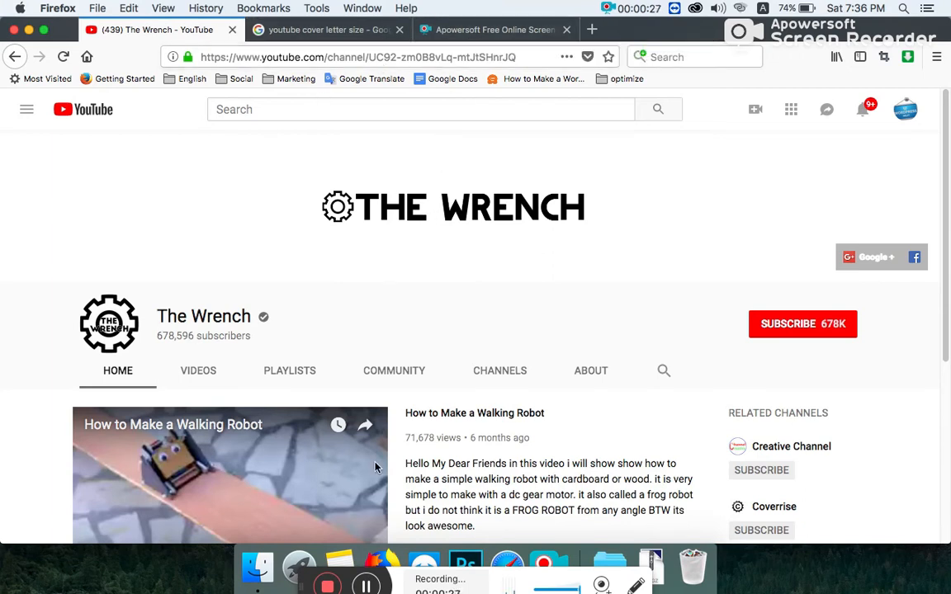
{"action": "left_click", "coordinate": [316, 29]}
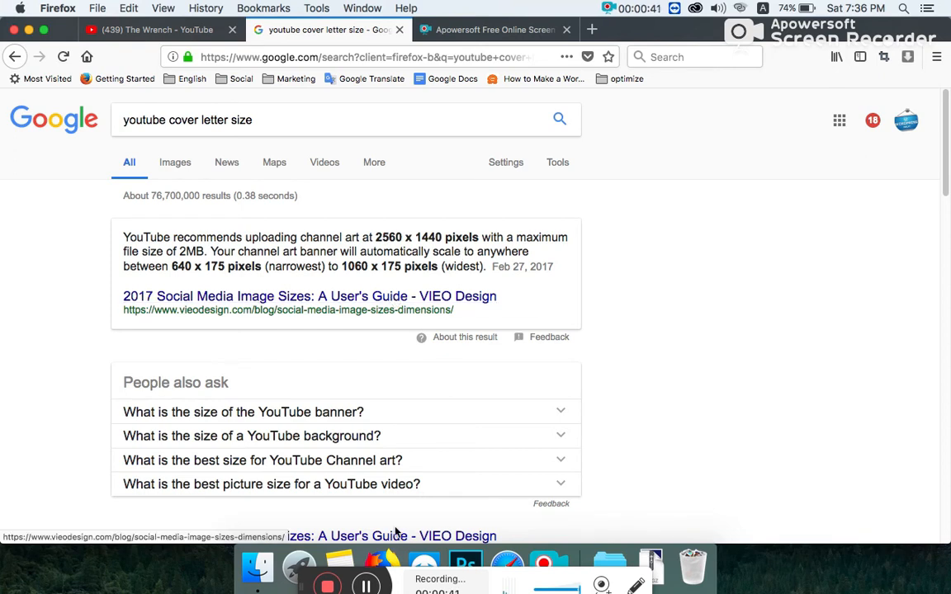
Step: Switch to Photoshop and create a 2550 x 1440 px document at 118.11 pixels/centimeter, in RGB Color with transparent background contents
{"action": "left_click", "coordinate": [463, 564]}
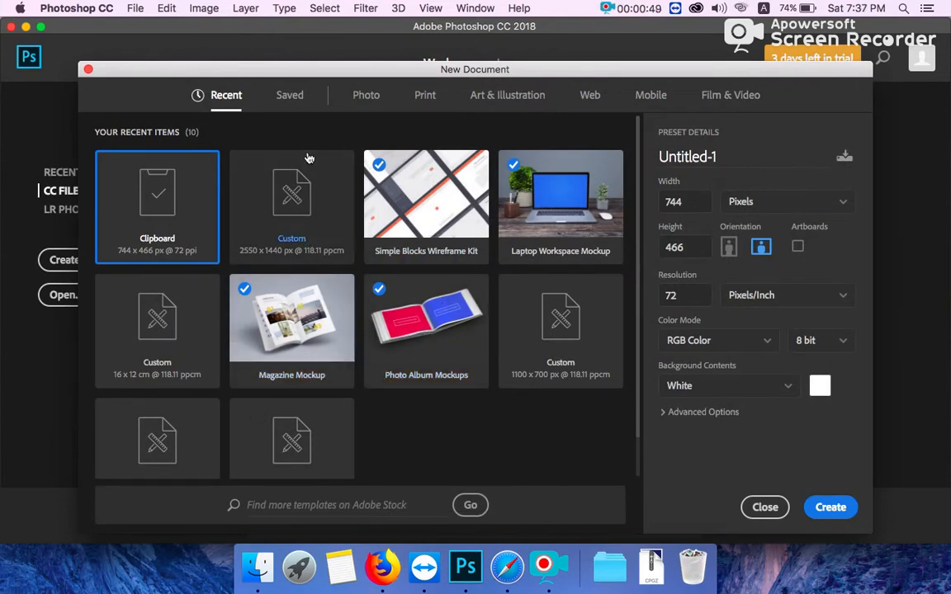
{"action": "left_click", "coordinate": [290, 193]}
{"action": "left_click", "coordinate": [692, 205]}
{"action": "key", "text": "Tab"}
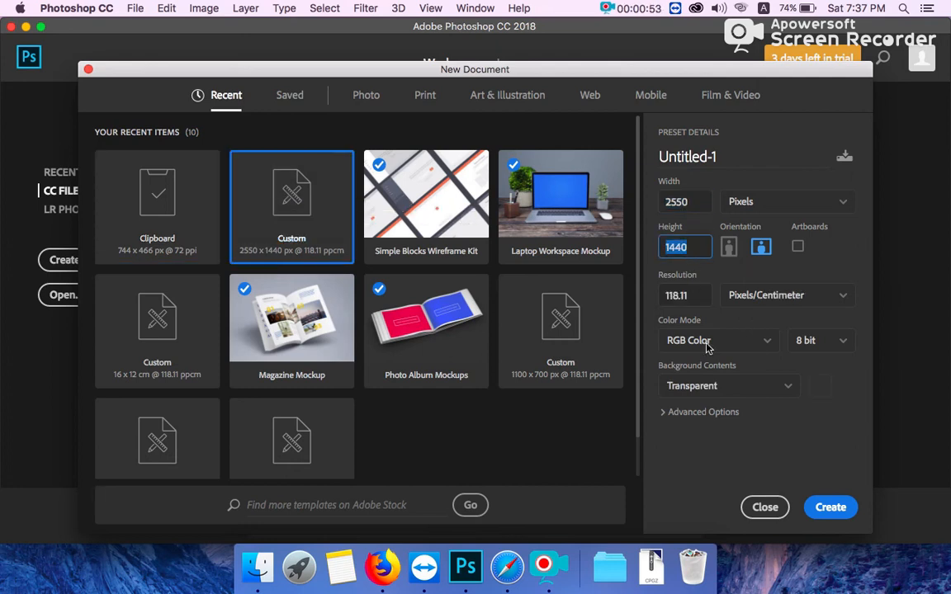
{"action": "left_click", "coordinate": [823, 510]}
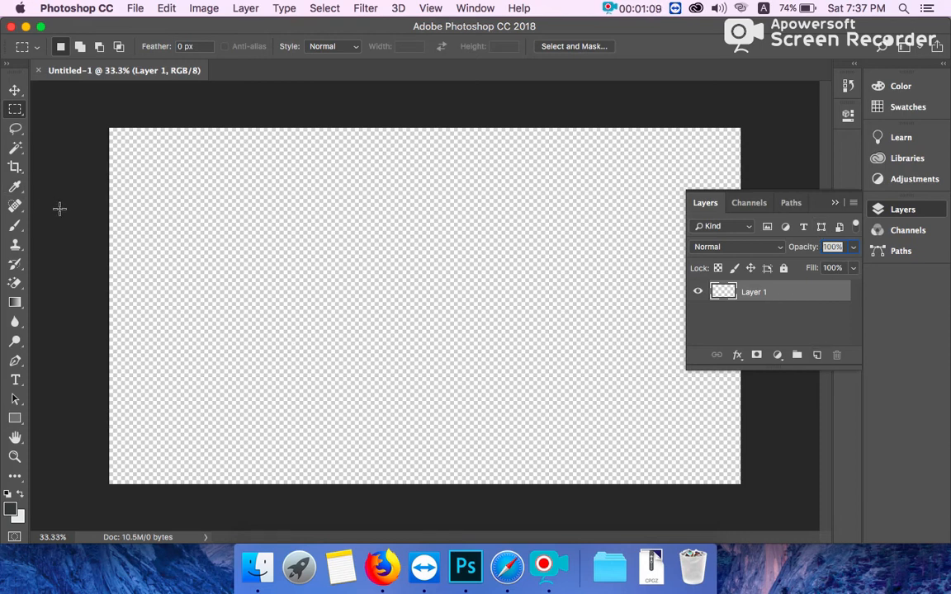
Step: Fill Layer 1 with the light background color and, on a new layer, fill the upper third of the canvas with the dark foreground color
{"action": "key", "text": "super+BackSpace"}
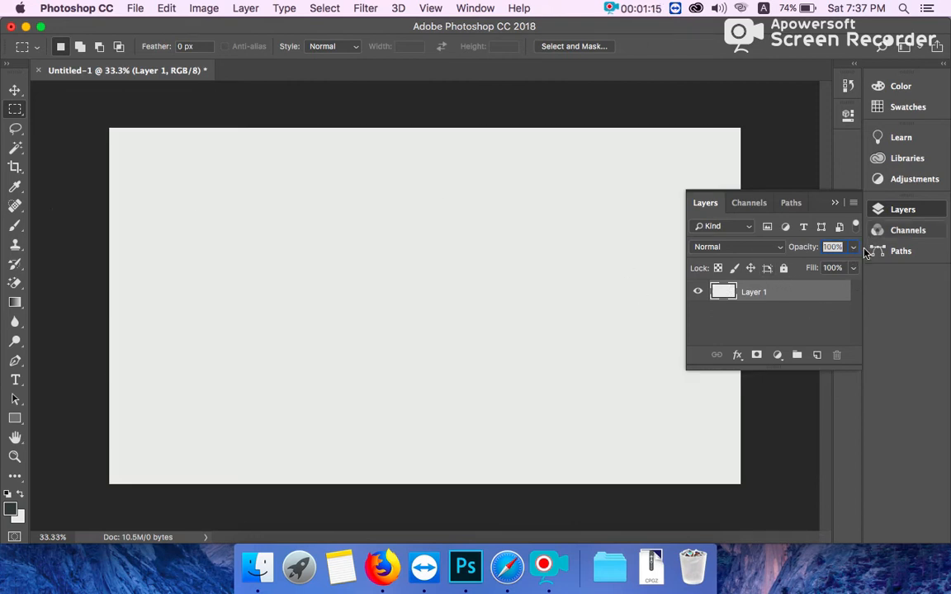
{"action": "left_click", "coordinate": [818, 356]}
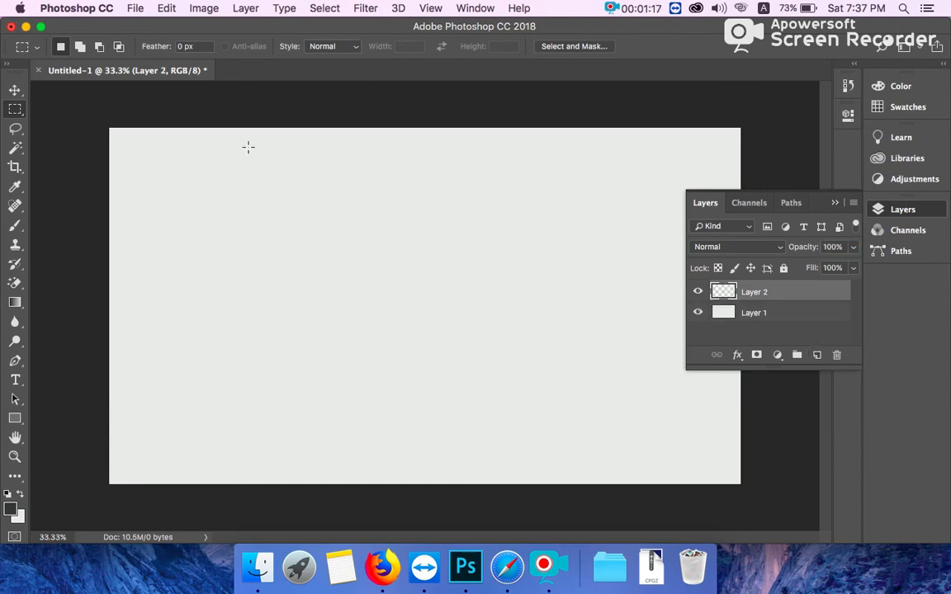
{"action": "left_click_drag", "start_coordinate": [111, 129], "coordinate": [776, 259]}
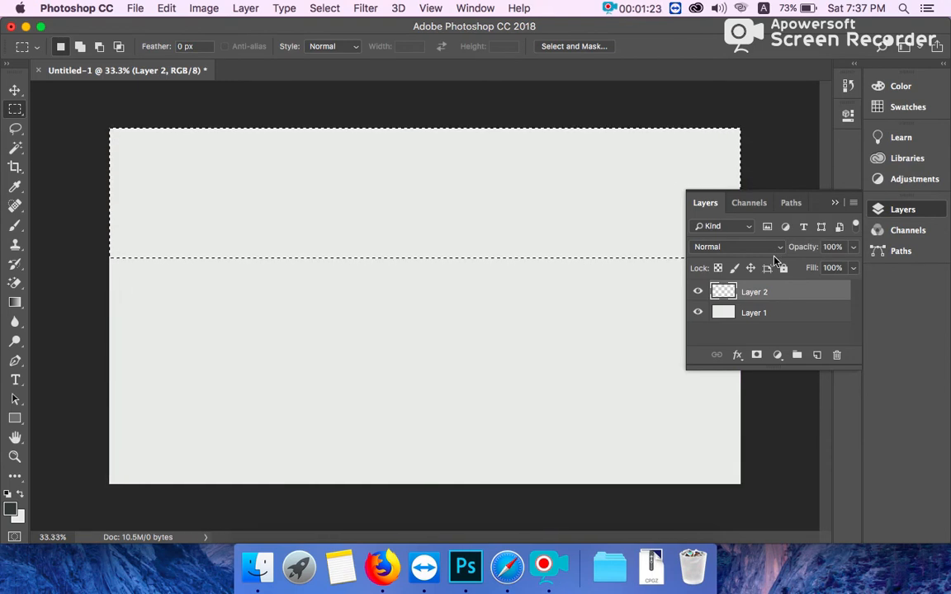
{"action": "key", "text": "alt+BackSpace"}
{"action": "left_click", "coordinate": [518, 291]}
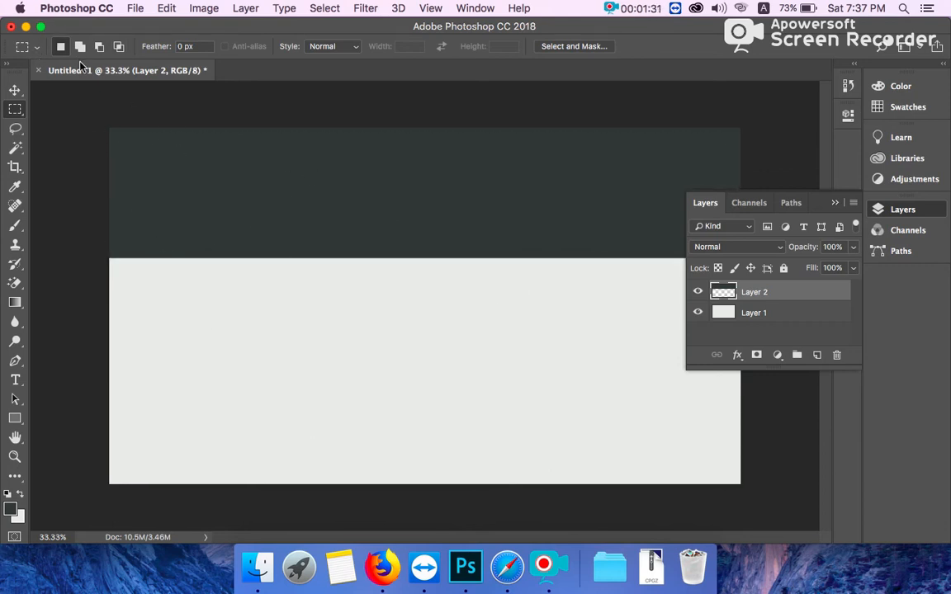
Step: Add the text "WEB DEVELOPMETN" at 60 pt in Myriad Pro Regular across the dark band
{"action": "left_click", "coordinate": [15, 382]}
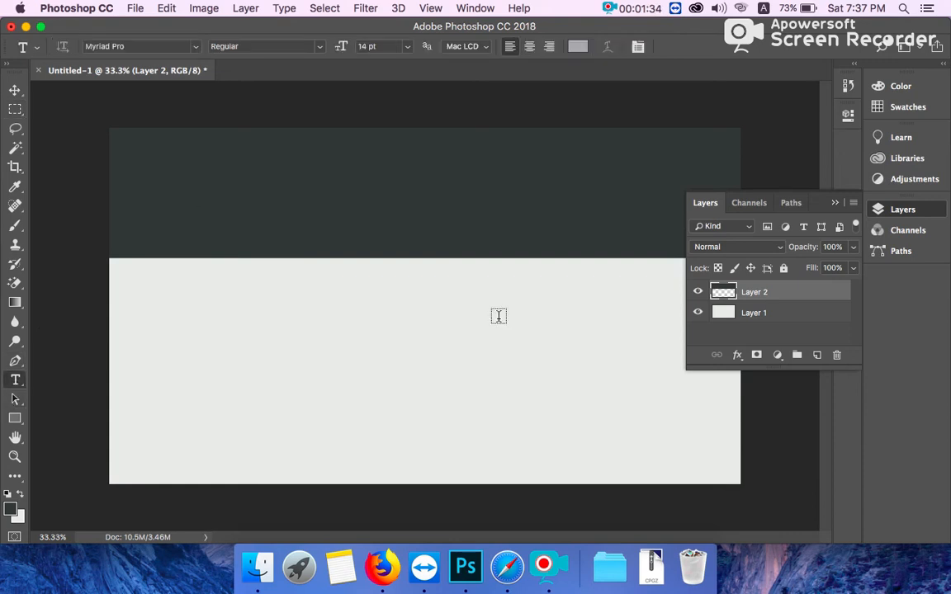
{"action": "left_click", "coordinate": [183, 186]}
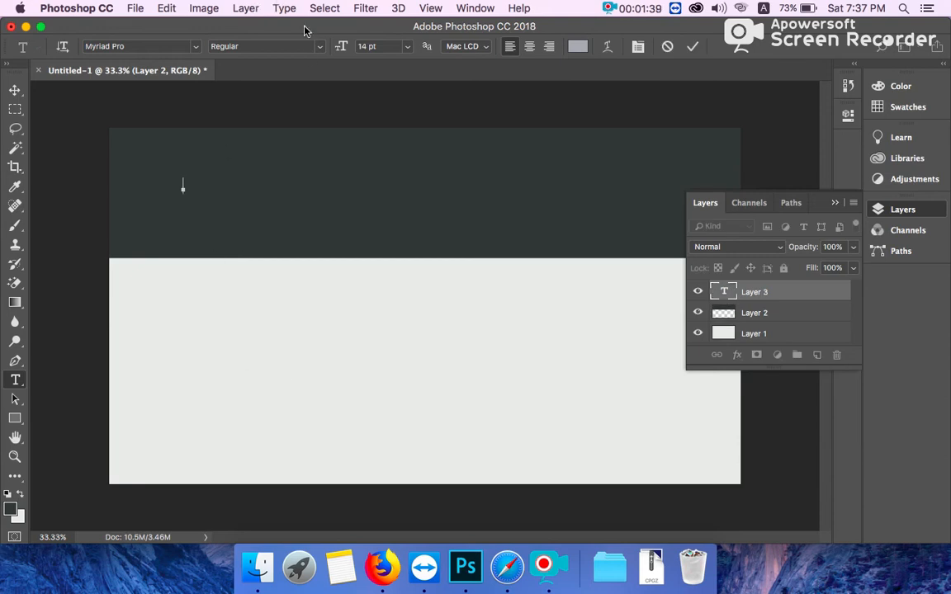
{"action": "left_click", "coordinate": [410, 51]}
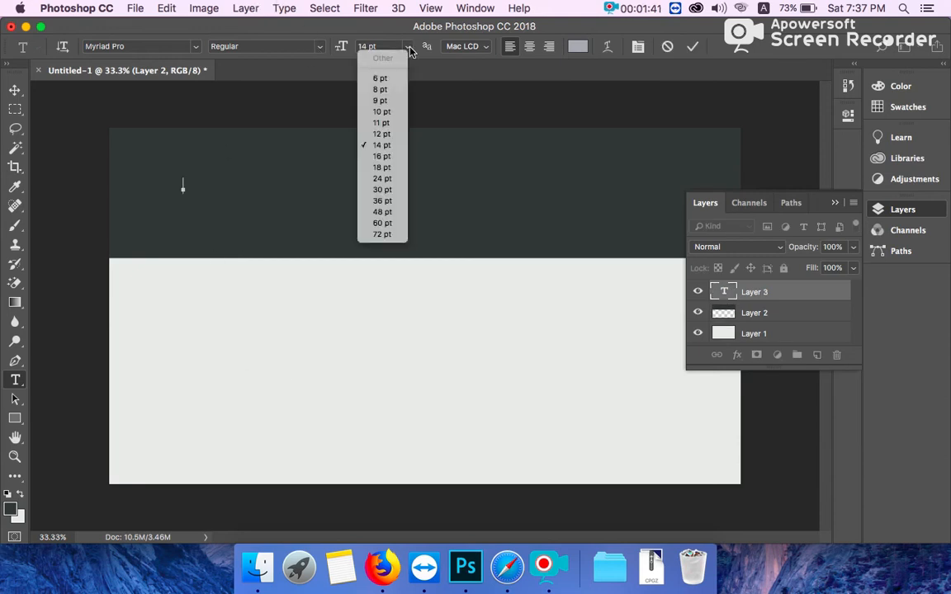
{"action": "left_click", "coordinate": [382, 225]}
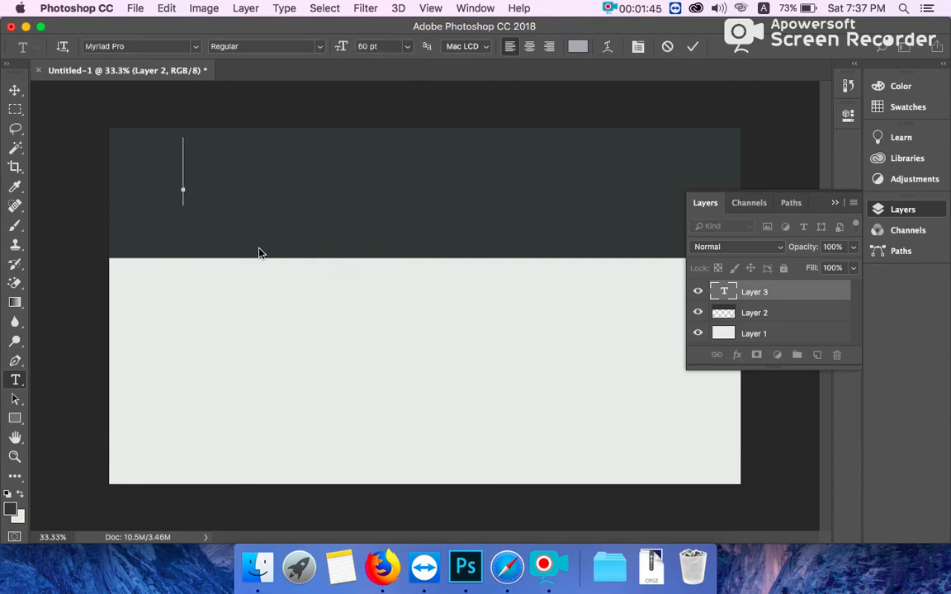
{"action": "type", "text": "WEB"}
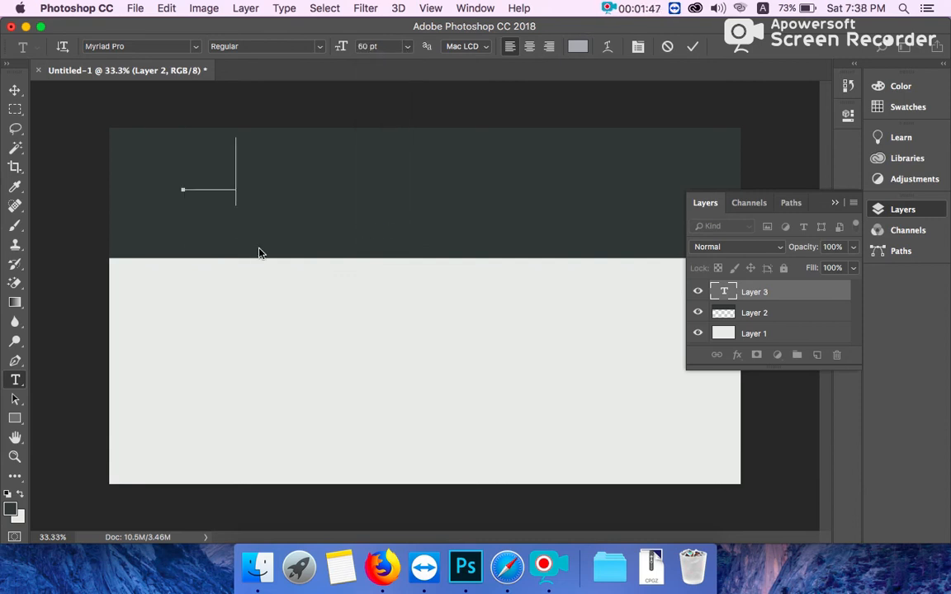
{"action": "type", "text": " DE"}
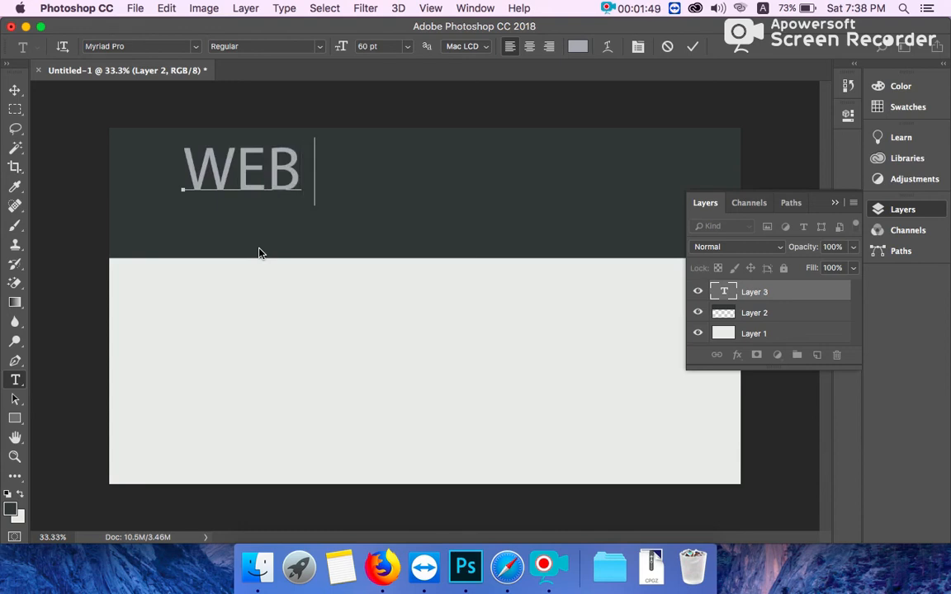
{"action": "type", "text": "VELOP"}
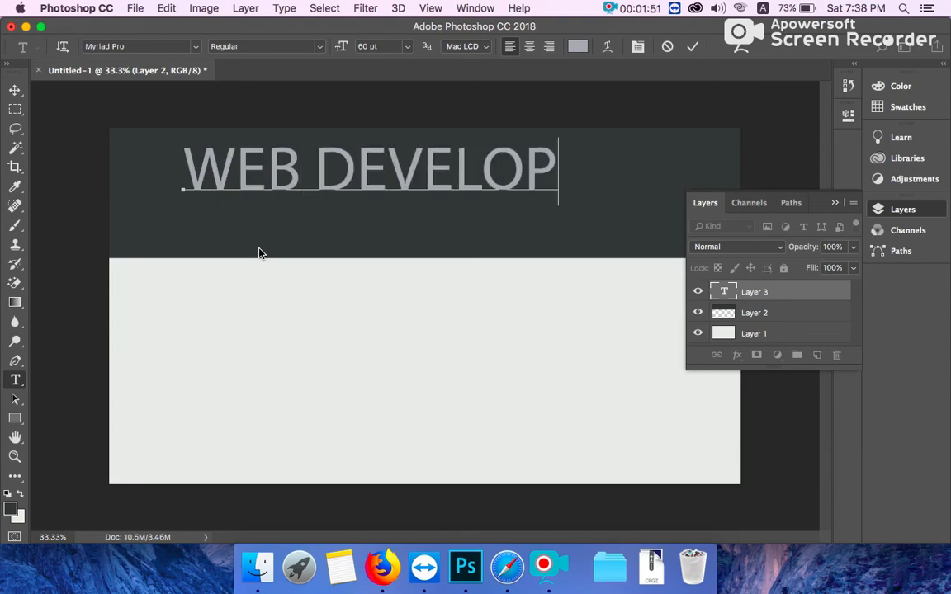
{"action": "type", "text": "METN"}
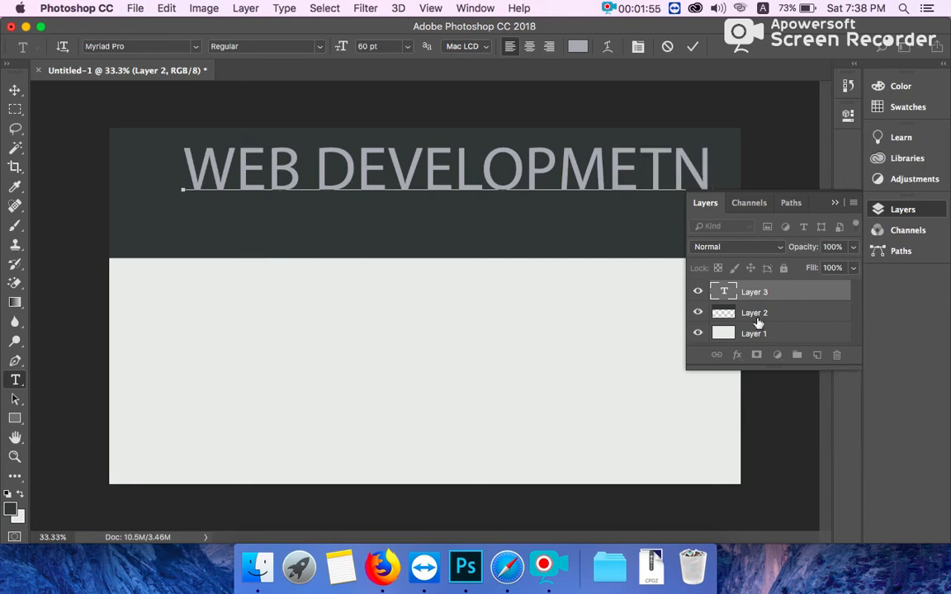
{"action": "left_click", "coordinate": [765, 294]}
{"action": "left_click", "coordinate": [766, 296]}
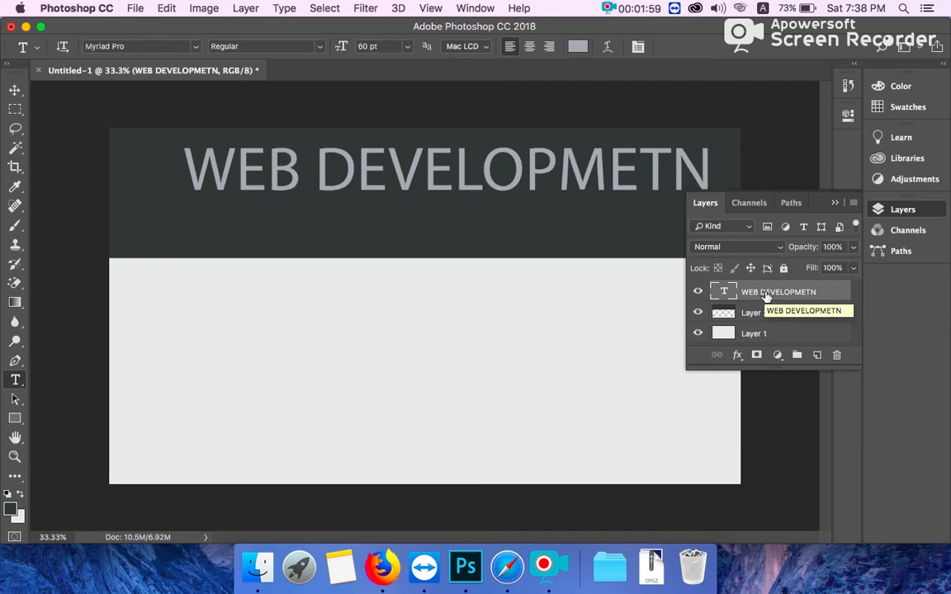
Step: Scale the heading text to about 80% and move it to the left end of the dark band
{"action": "key", "text": "super+t"}
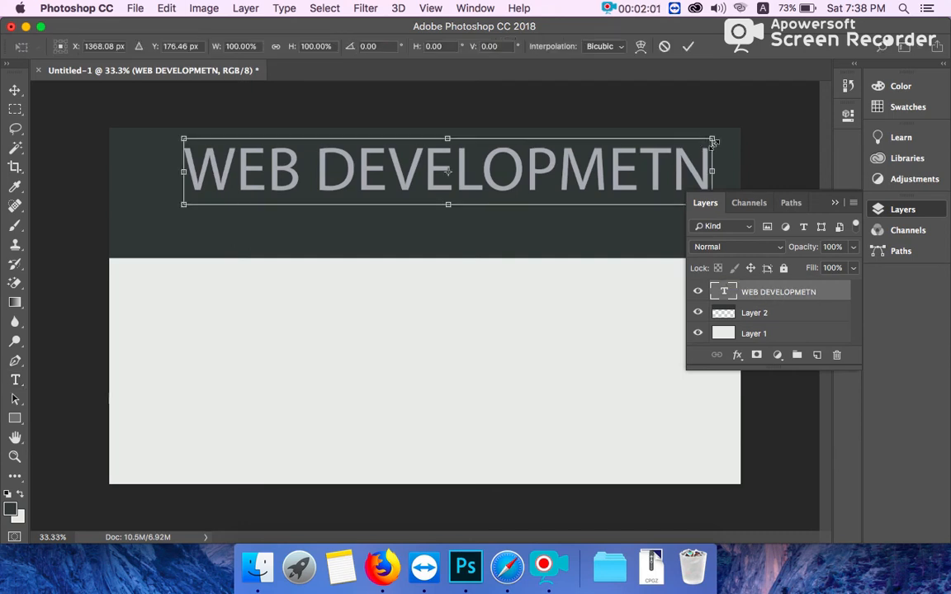
{"action": "left_click_drag", "start_coordinate": [714, 141], "coordinate": [612, 177]}
{"action": "left_click_drag", "start_coordinate": [456, 180], "coordinate": [399, 195]}
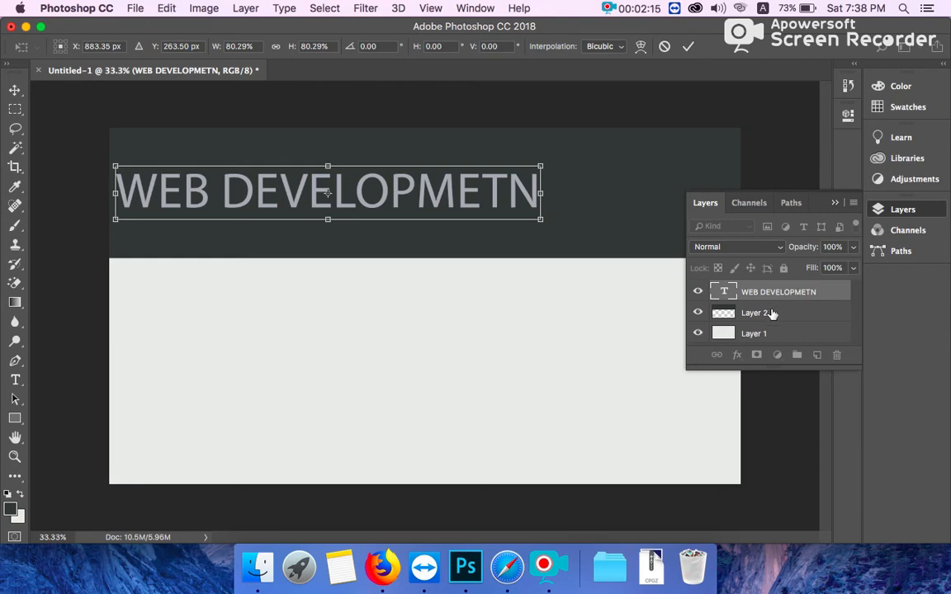
{"action": "key", "text": "Return"}
Step: Set the whole heading's text color to FFFFFF and shift the heading slightly right within the dark band
{"action": "left_click", "coordinate": [15, 381]}
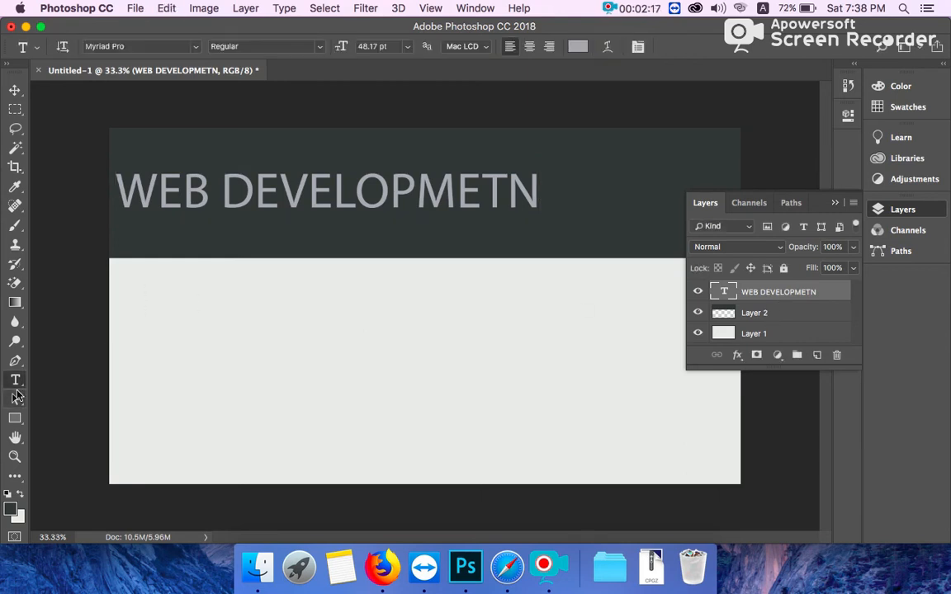
{"action": "left_click", "coordinate": [286, 188]}
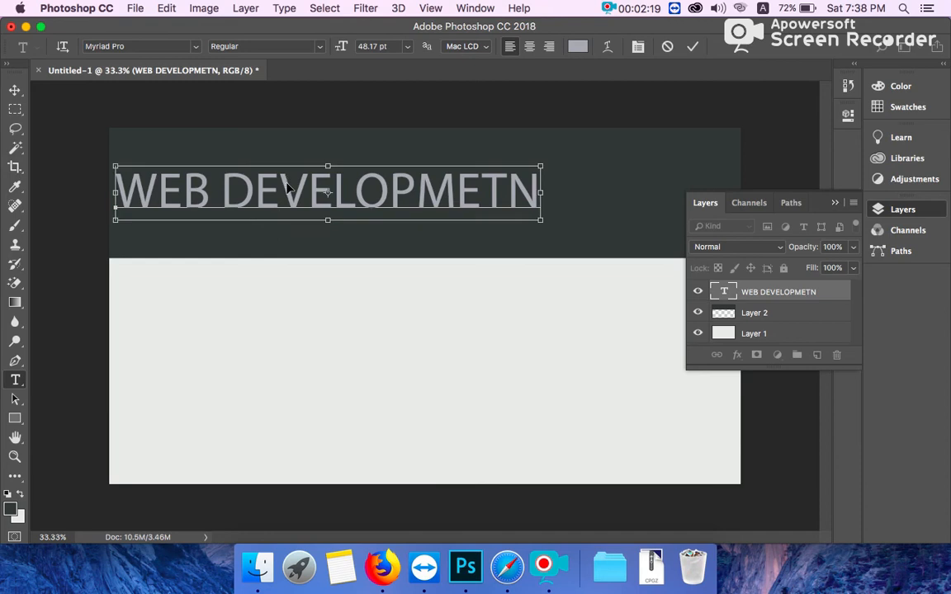
{"action": "key", "text": "super+a"}
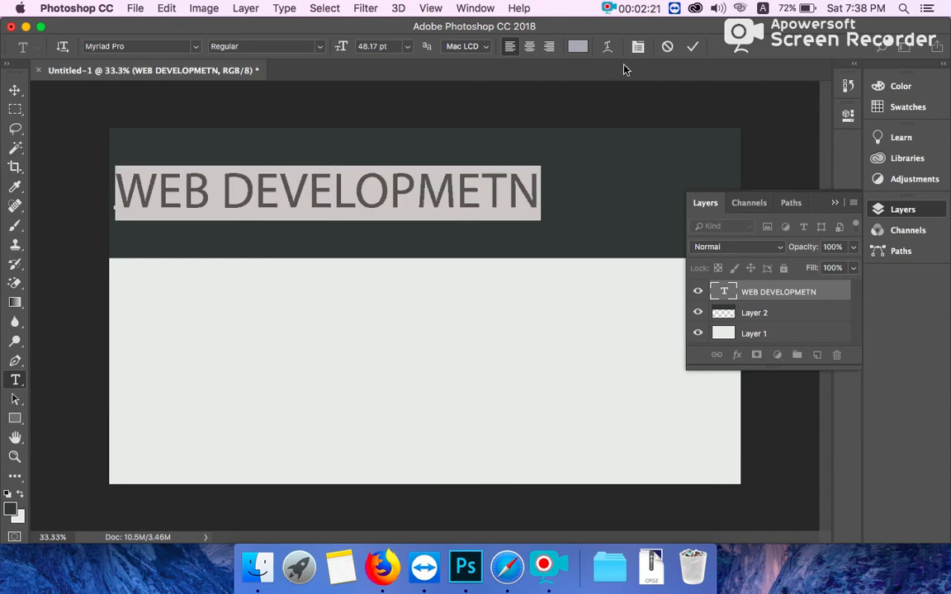
{"action": "left_click", "coordinate": [607, 46]}
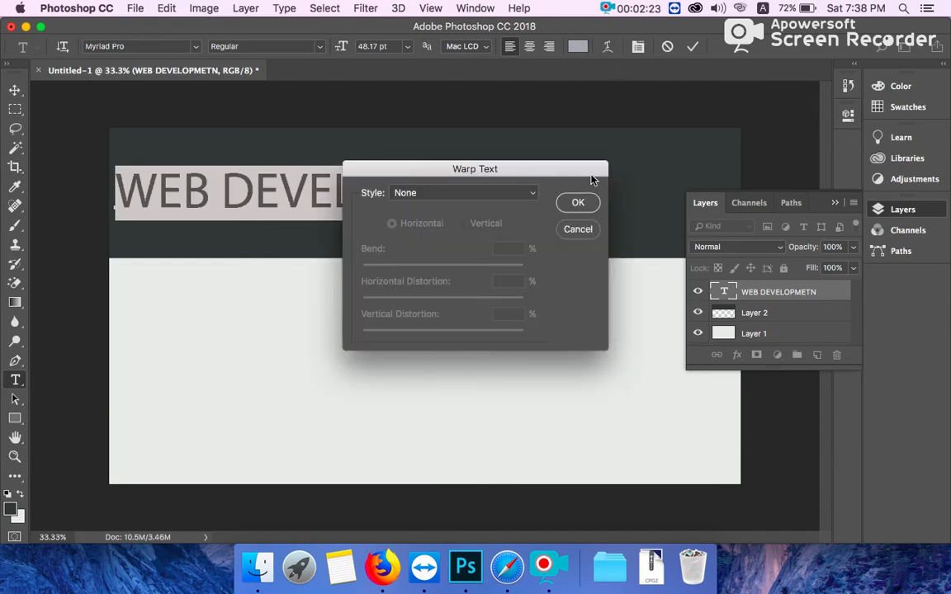
{"action": "left_click", "coordinate": [578, 232]}
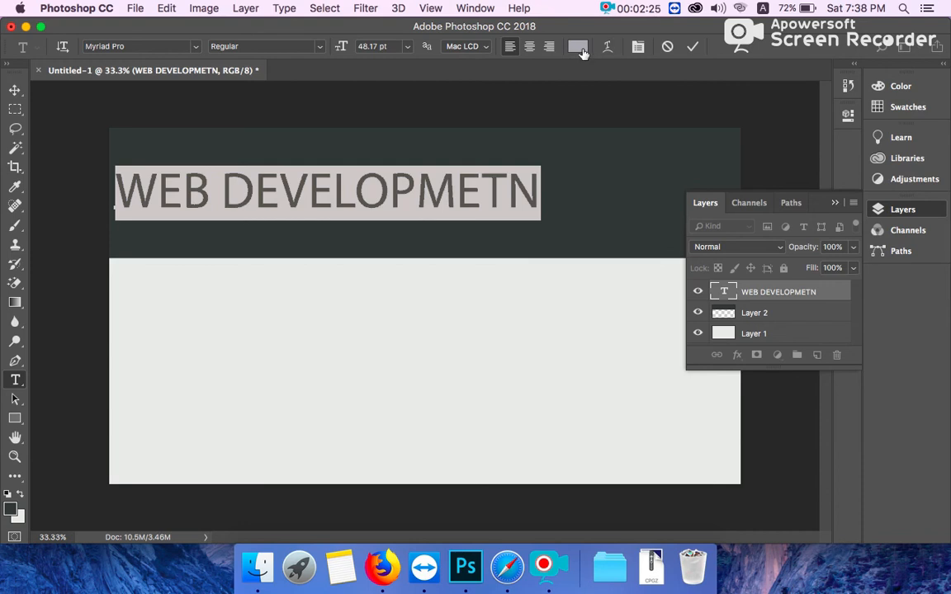
{"action": "left_click", "coordinate": [578, 46]}
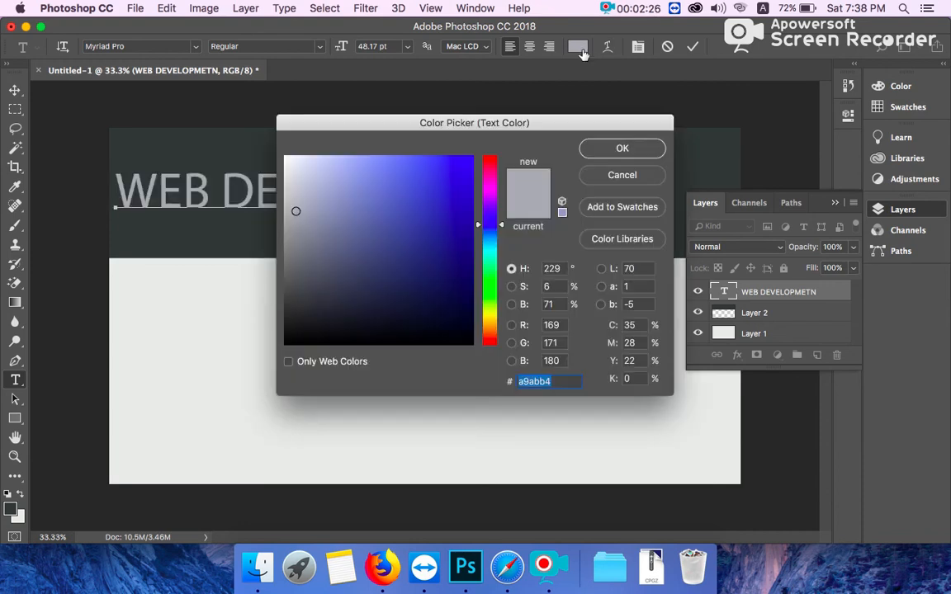
{"action": "left_click", "coordinate": [290, 167]}
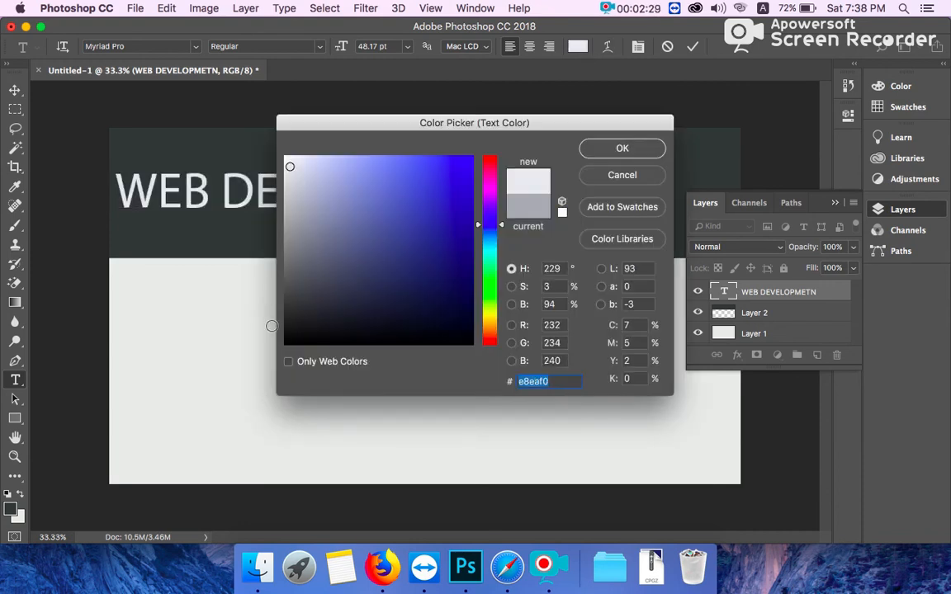
{"action": "left_click", "coordinate": [286, 156]}
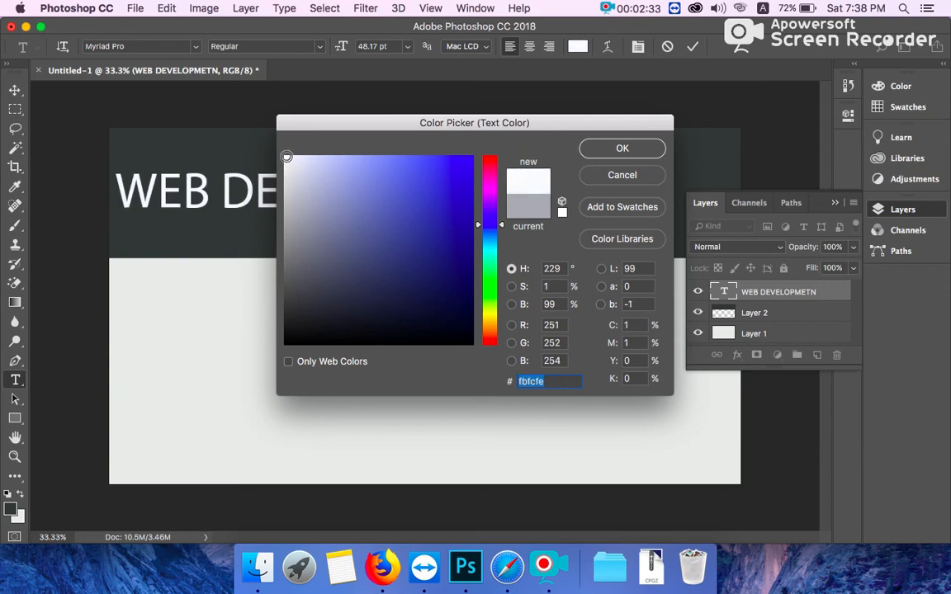
{"action": "type", "text": "FFFF"}
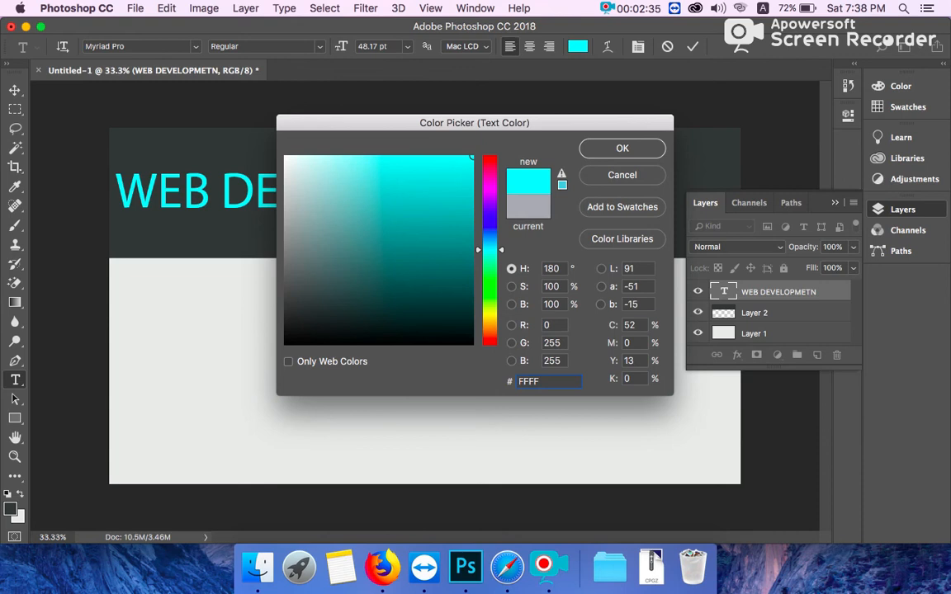
{"action": "type", "text": "FF"}
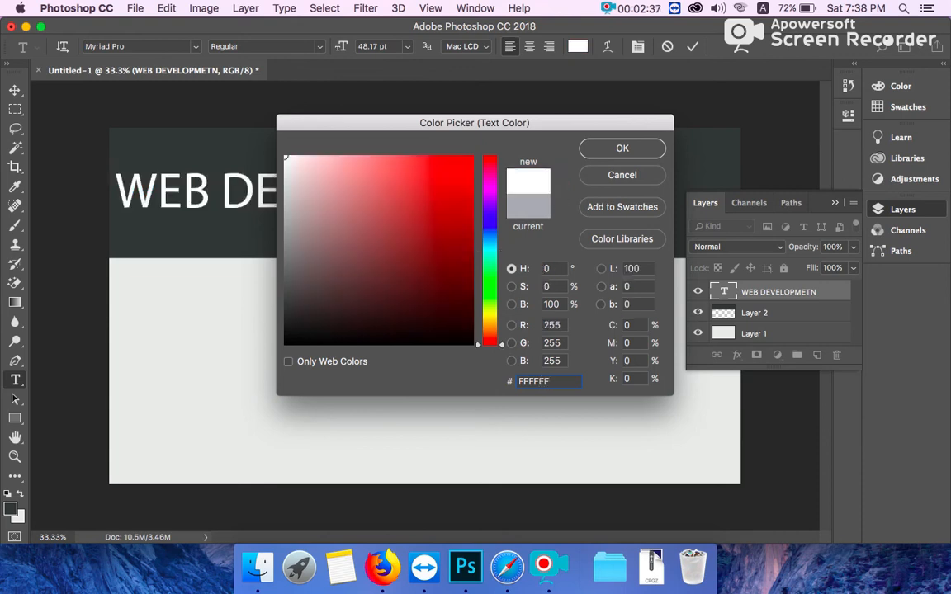
{"action": "key", "text": "Return"}
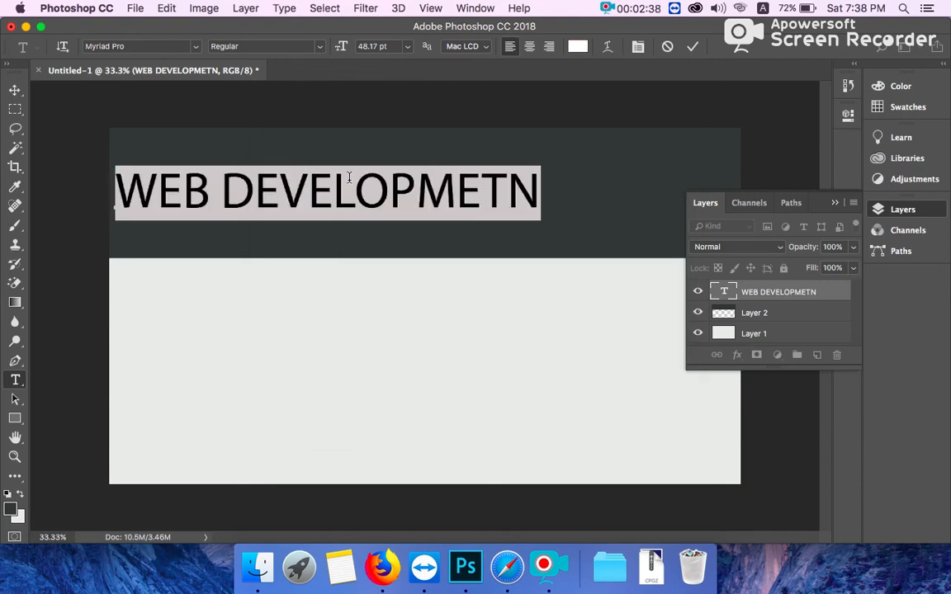
{"action": "left_click", "coordinate": [389, 205]}
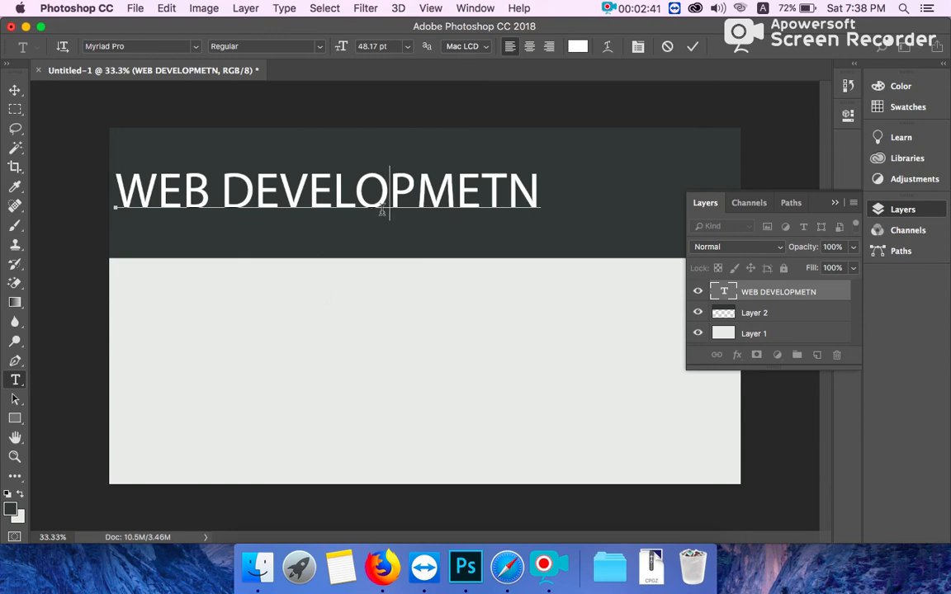
{"action": "left_click_drag", "start_coordinate": [394, 244], "coordinate": [408, 243]}
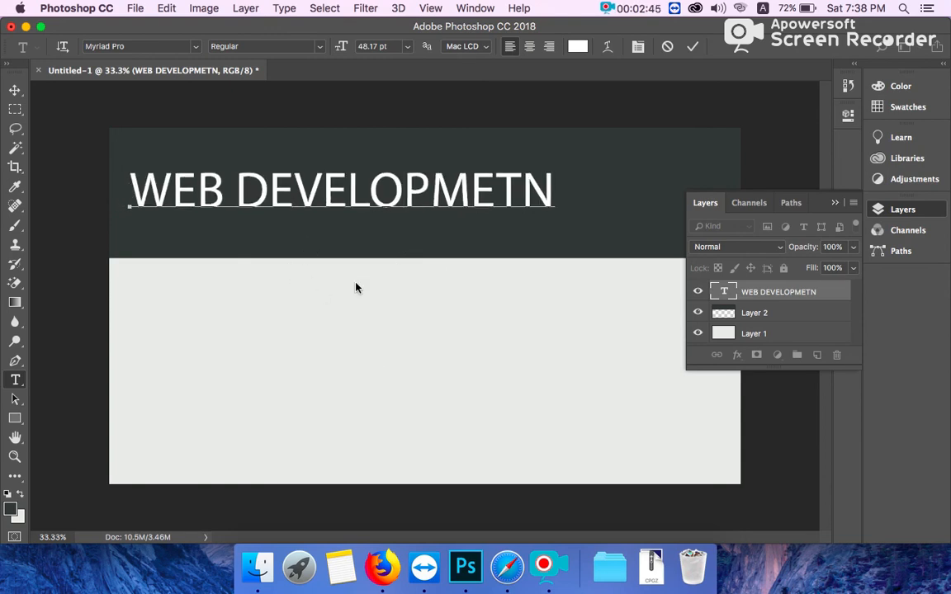
Step: Finish the heading text, select Layer 2, and open the image "Screen Shot 2018-08-10 at 10.22.11 AM.png" from the photoshop-img folder
{"action": "left_click", "coordinate": [711, 312]}
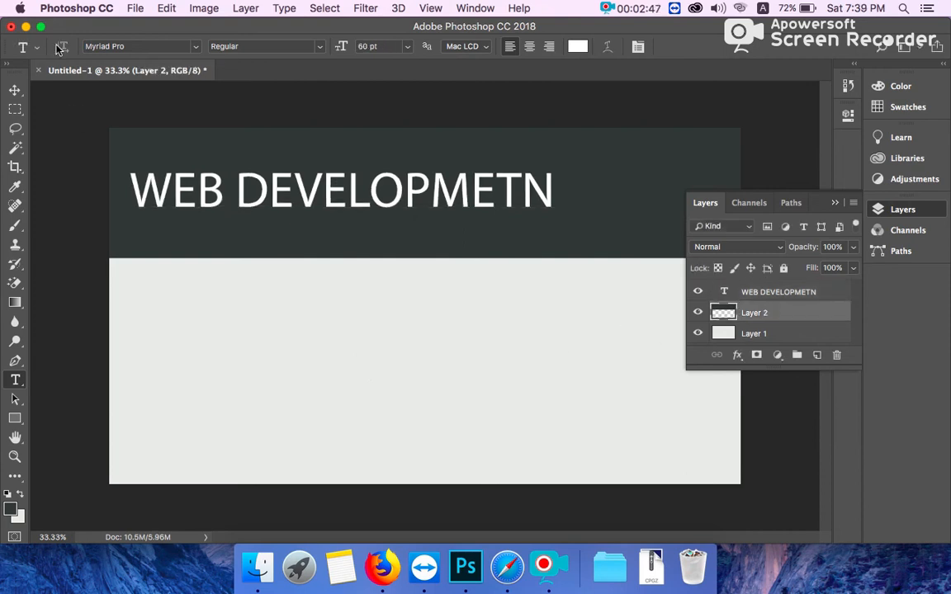
{"action": "left_click", "coordinate": [135, 8]}
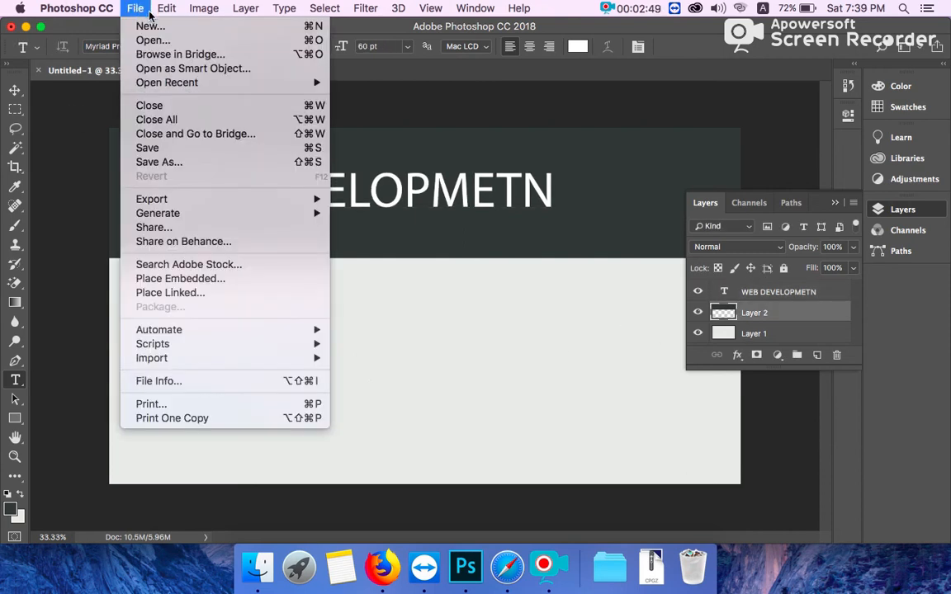
{"action": "left_click", "coordinate": [174, 41]}
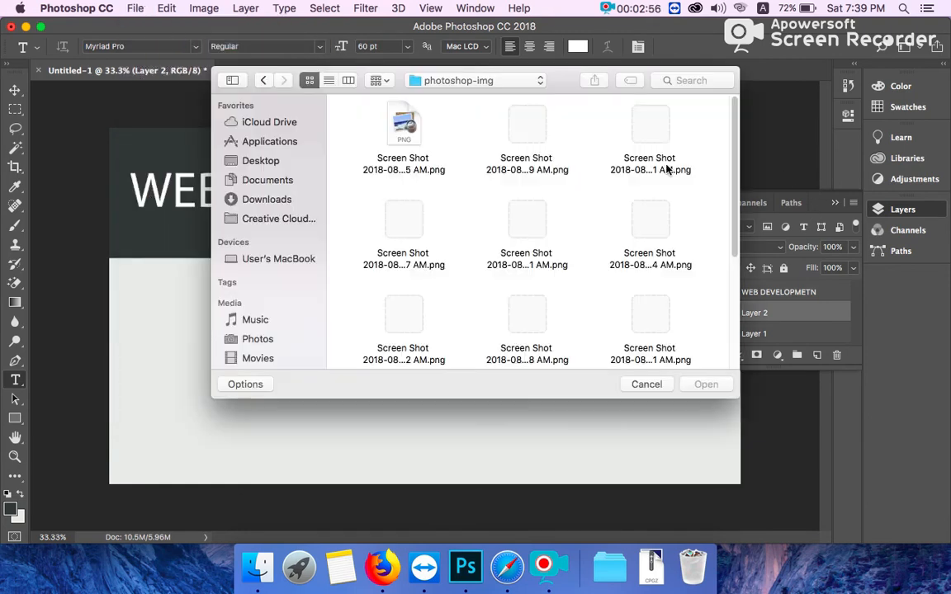
{"action": "left_click", "coordinate": [669, 165]}
{"action": "scroll", "coordinate": [621, 271], "scroll_direction": "down", "scroll_amount": 1}
{"action": "scroll", "coordinate": [622, 271], "scroll_direction": "up", "scroll_amount": 1}
{"action": "scroll", "coordinate": [621, 270], "scroll_direction": "down", "scroll_amount": 2}
{"action": "scroll", "coordinate": [621, 271], "scroll_direction": "up", "scroll_amount": 1}
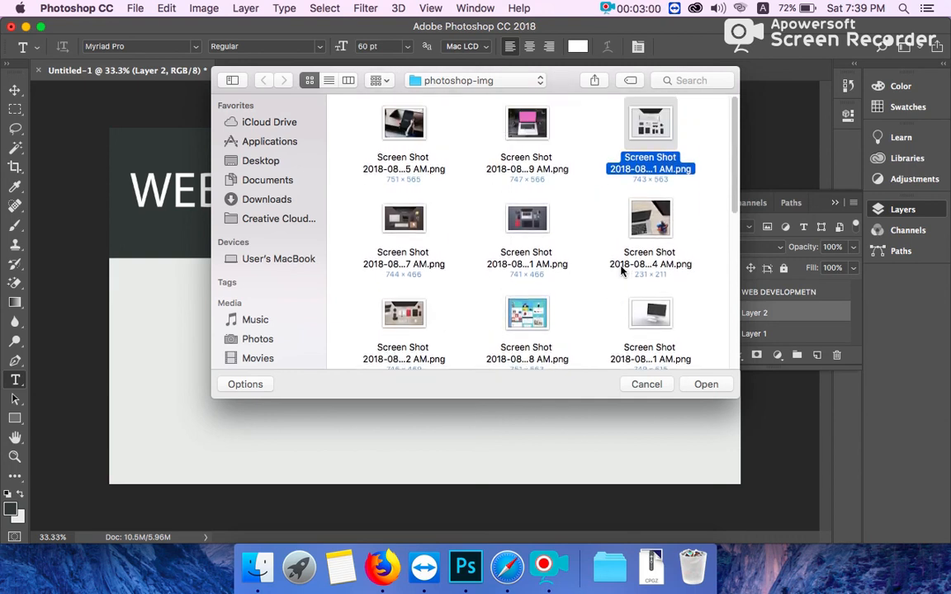
{"action": "double_click", "coordinate": [658, 126]}
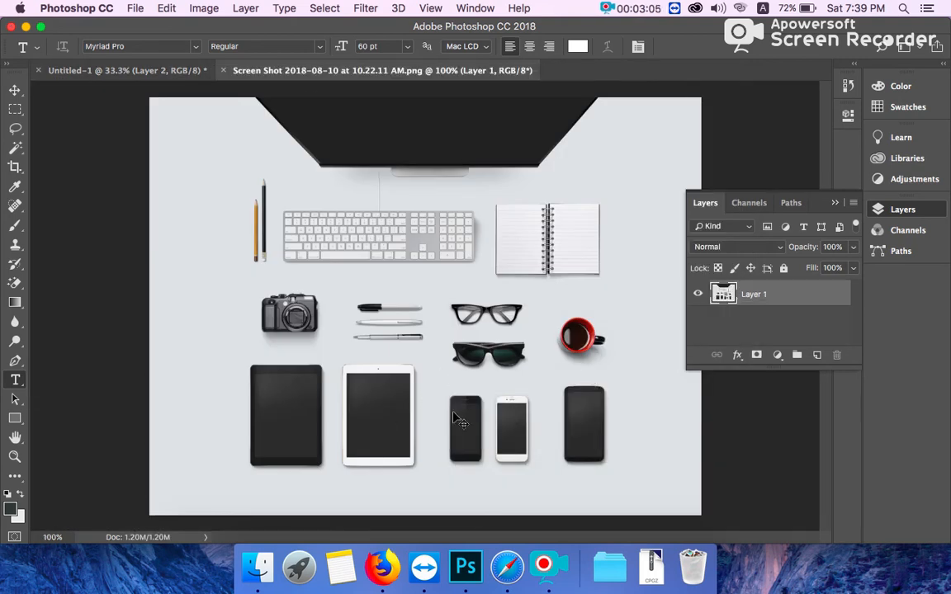
Step: Copy the entire desk-items image and paste it into the Untitled-1 banner above Layer 2
{"action": "key", "text": "super+a"}
{"action": "left_click", "coordinate": [158, 72]}
{"action": "key", "text": "super+v"}
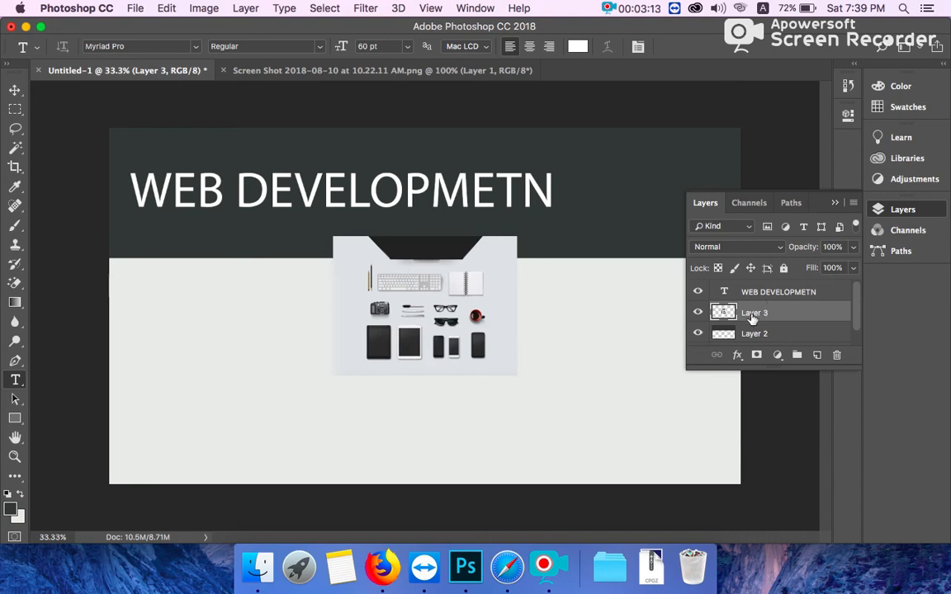
Step: Scale the pasted image to about 161% so it fills the light area's height, and place it near the middle below the dark band
{"action": "left_click", "coordinate": [16, 90]}
{"action": "left_click_drag", "start_coordinate": [478, 353], "coordinate": [468, 373]}
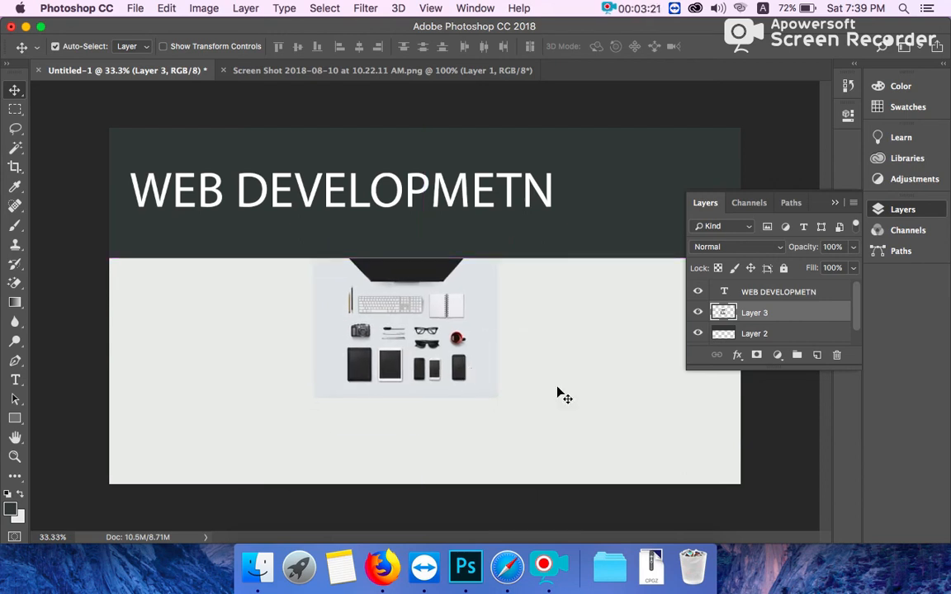
{"action": "key", "text": "super+t"}
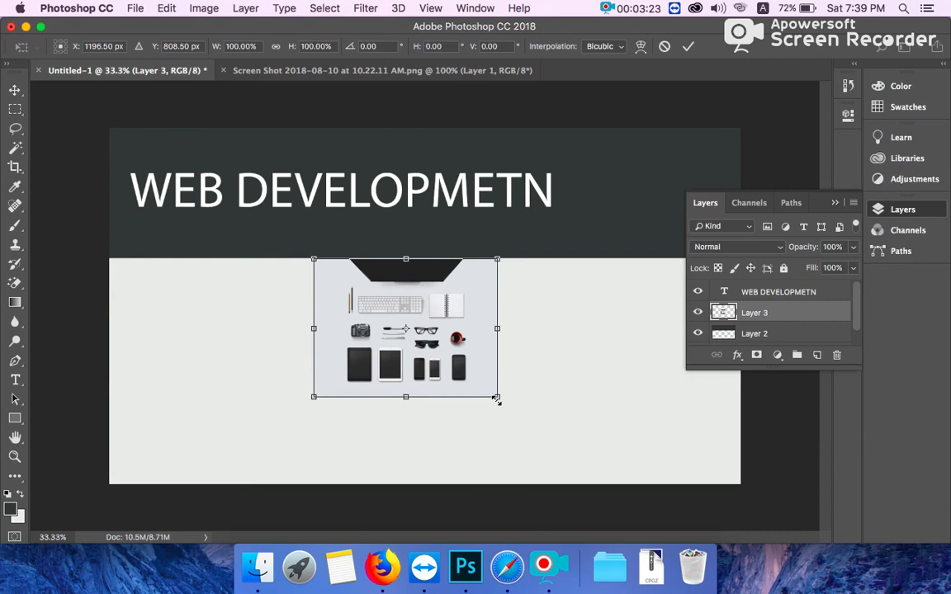
{"action": "left_click_drag", "start_coordinate": [499, 401], "coordinate": [590, 512]}
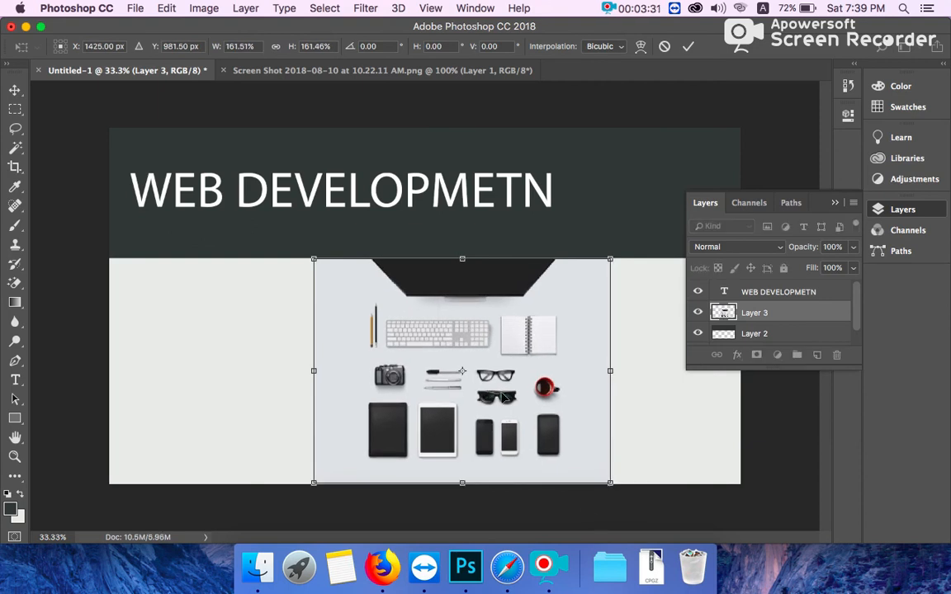
{"action": "left_click_drag", "start_coordinate": [456, 398], "coordinate": [481, 398]}
{"action": "key", "text": "Return"}
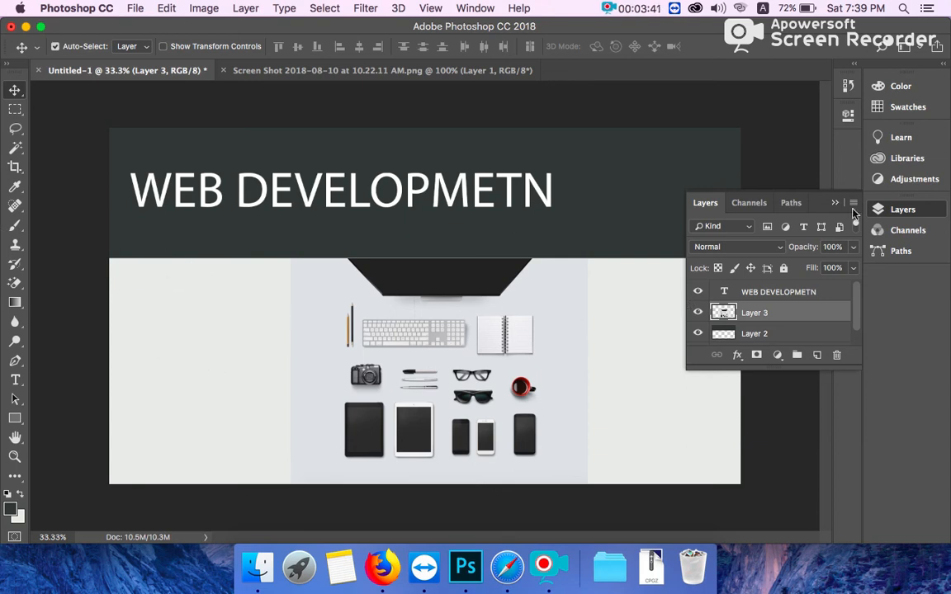
{"action": "left_click", "coordinate": [882, 212]}
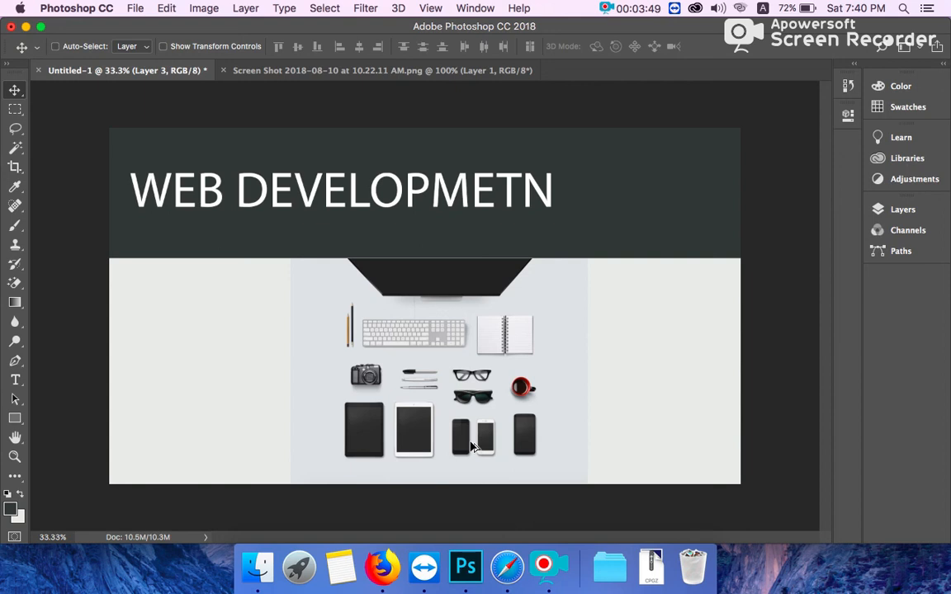
Step: Start a Save for Web export and check the recommended YouTube channel art size in Firefox before returning to Photoshop
{"action": "key", "text": "alt+shift+super+s"}
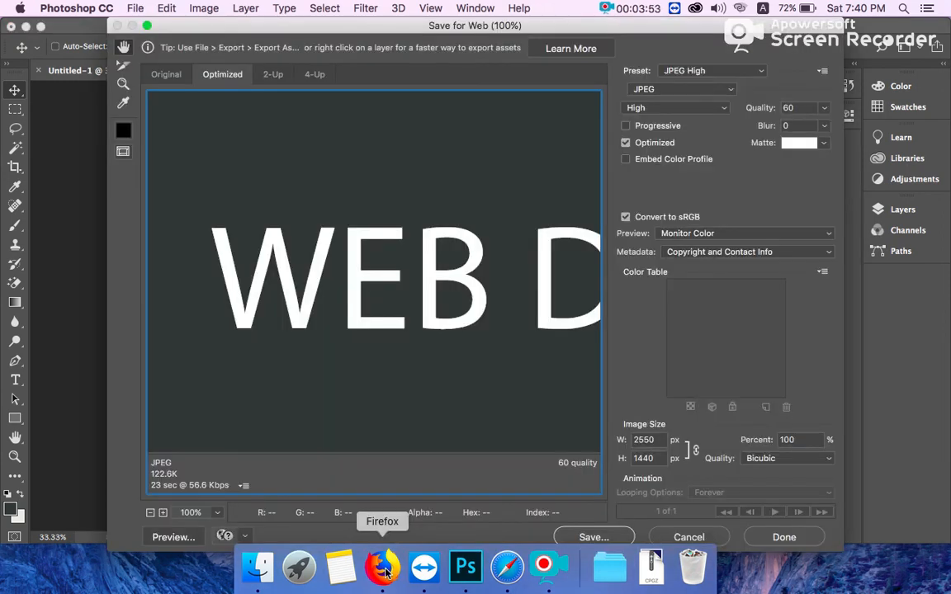
{"action": "left_click", "coordinate": [381, 566]}
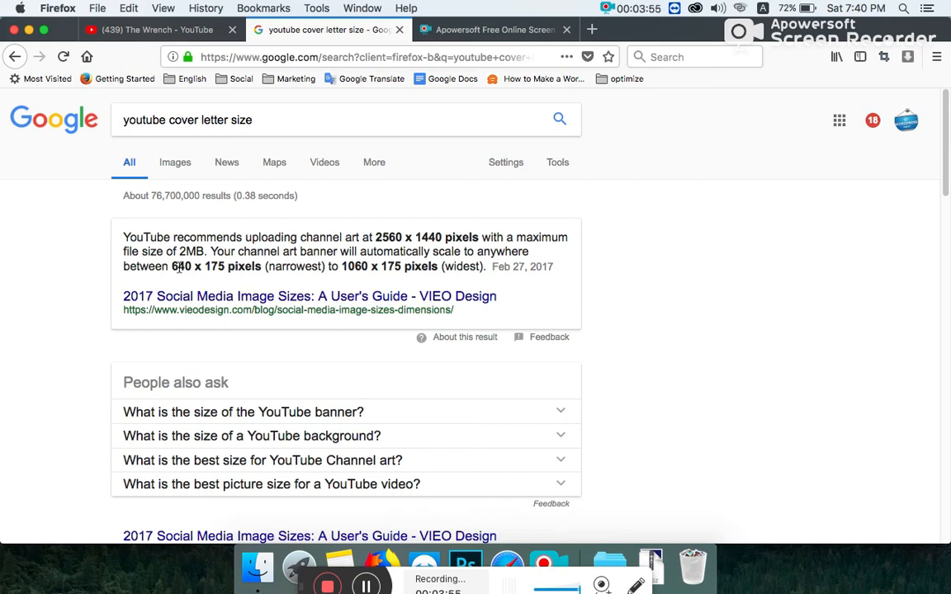
{"action": "left_click", "coordinate": [461, 562]}
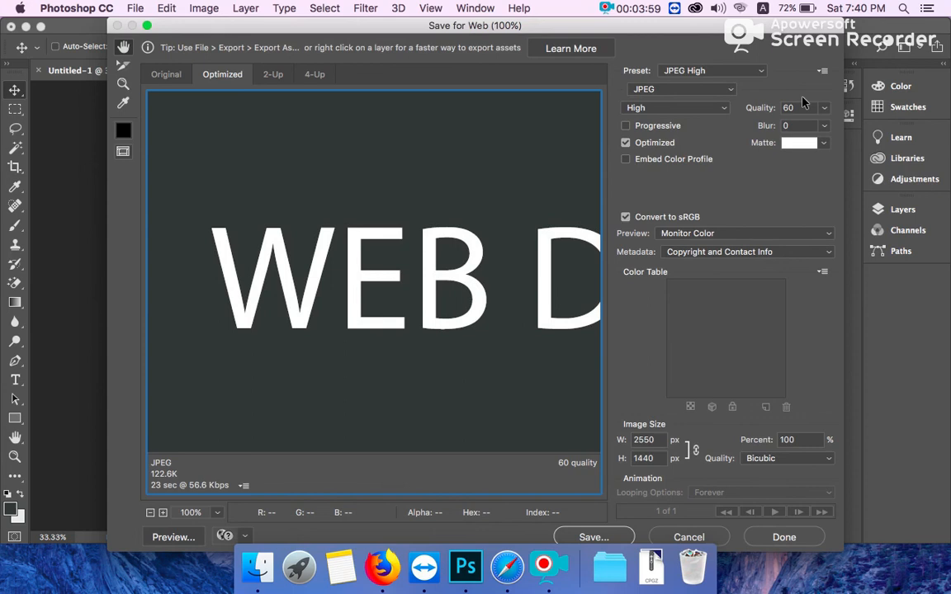
Step: Keep the JPEG High preset and save the exported banner as YOUTUBE.jpg in the Documents folder
{"action": "left_click", "coordinate": [752, 72]}
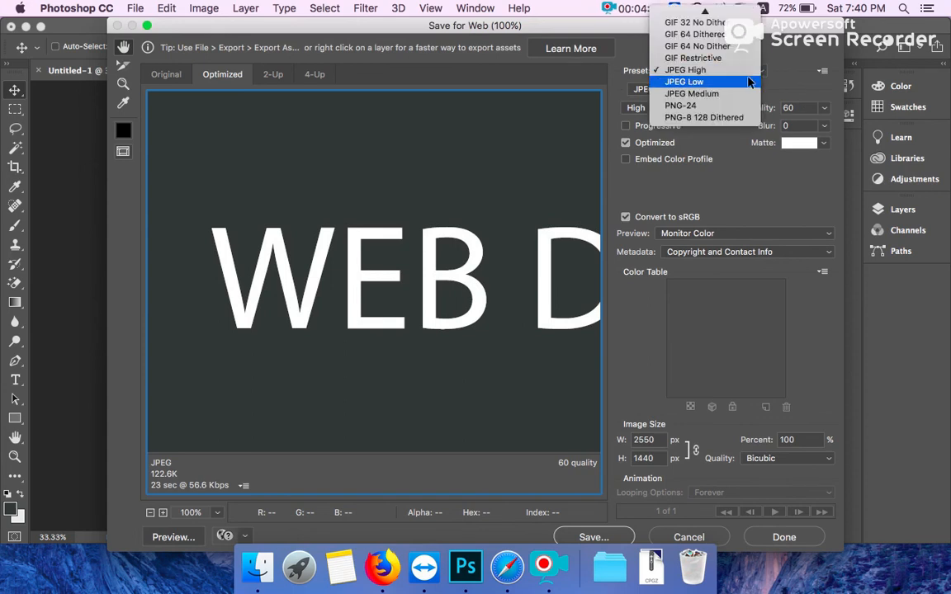
{"action": "left_click", "coordinate": [751, 191]}
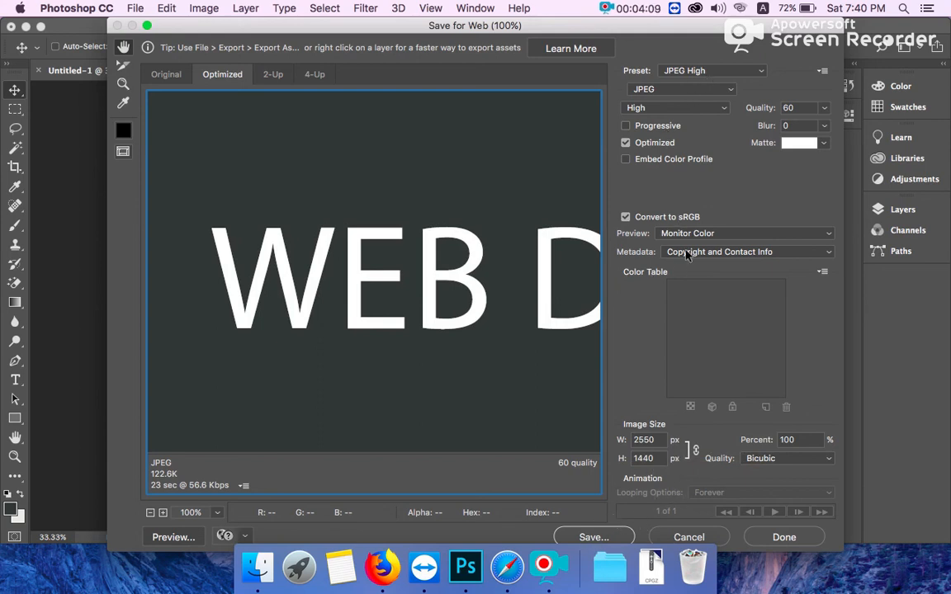
{"action": "left_click", "coordinate": [592, 536]}
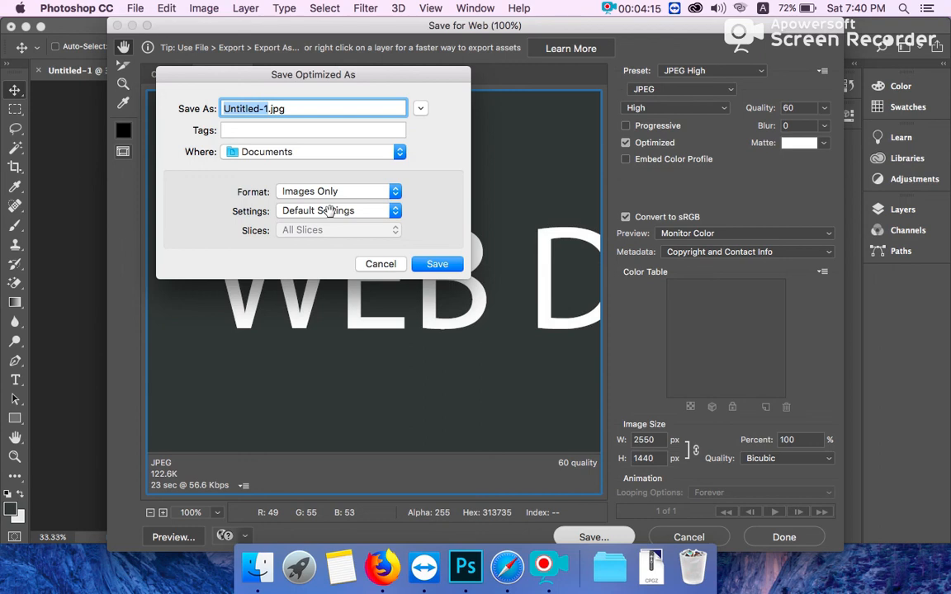
{"action": "type", "text": "YOUTUBE"}
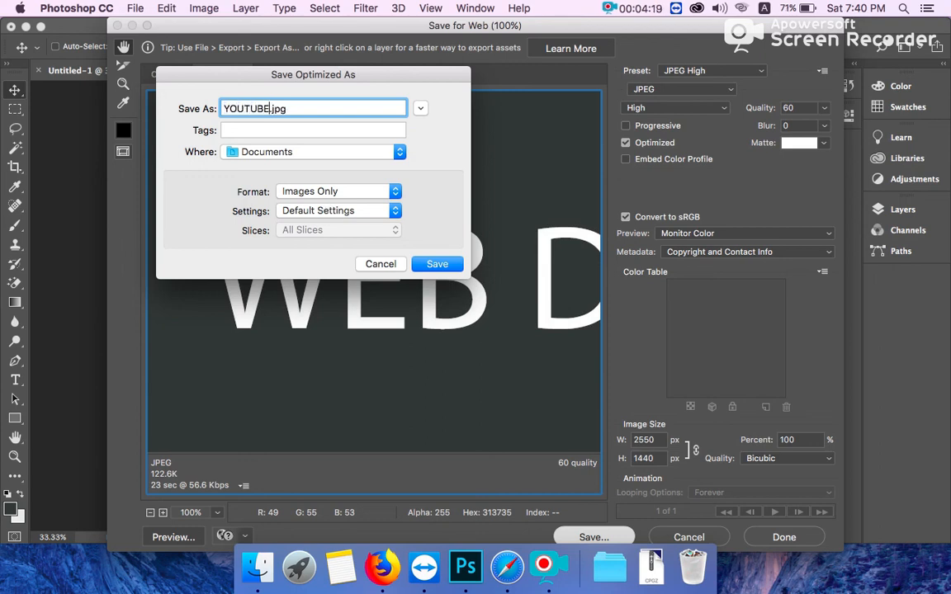
{"action": "key", "text": "Return"}
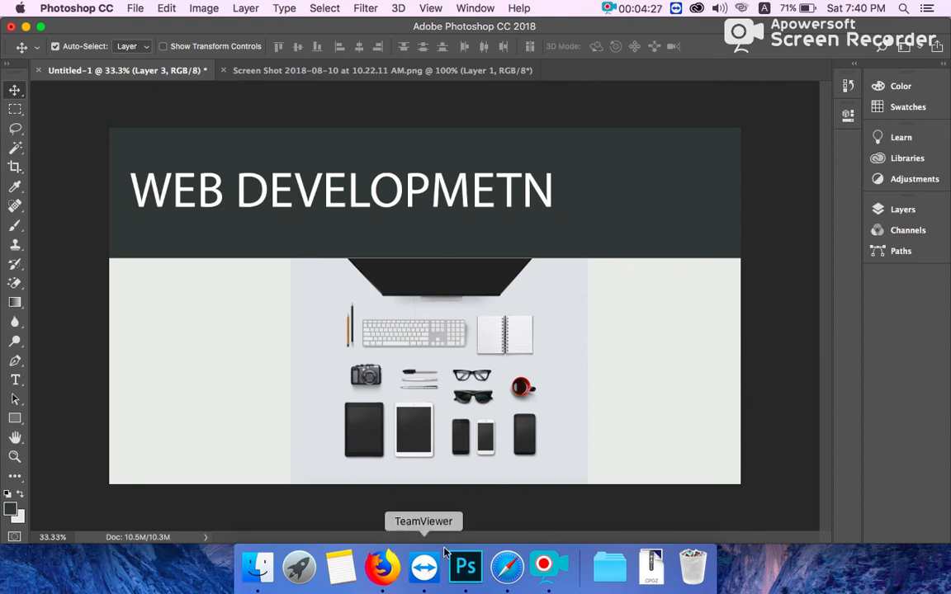
{"action": "left_click", "coordinate": [553, 572]}
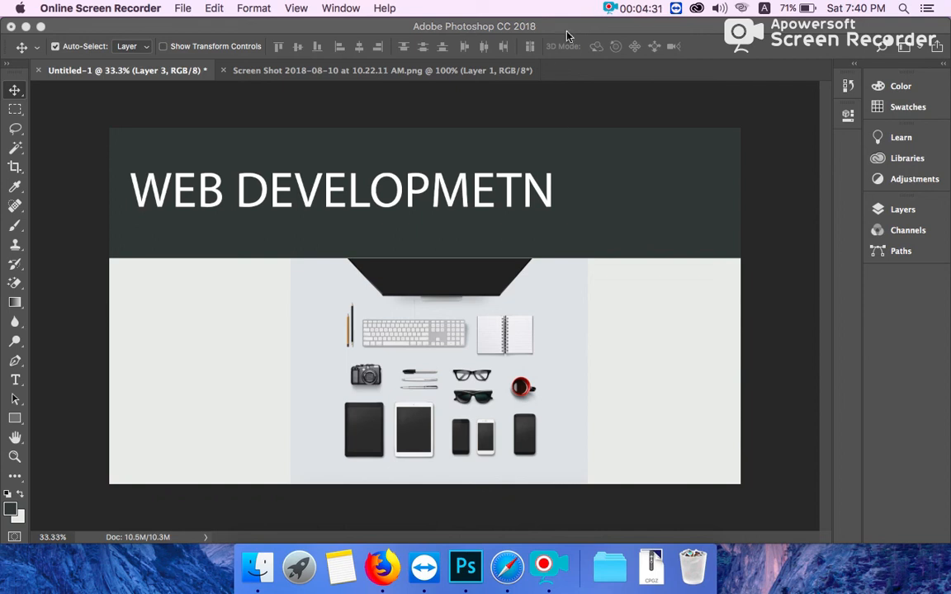
{"action": "left_click", "coordinate": [635, 8]}
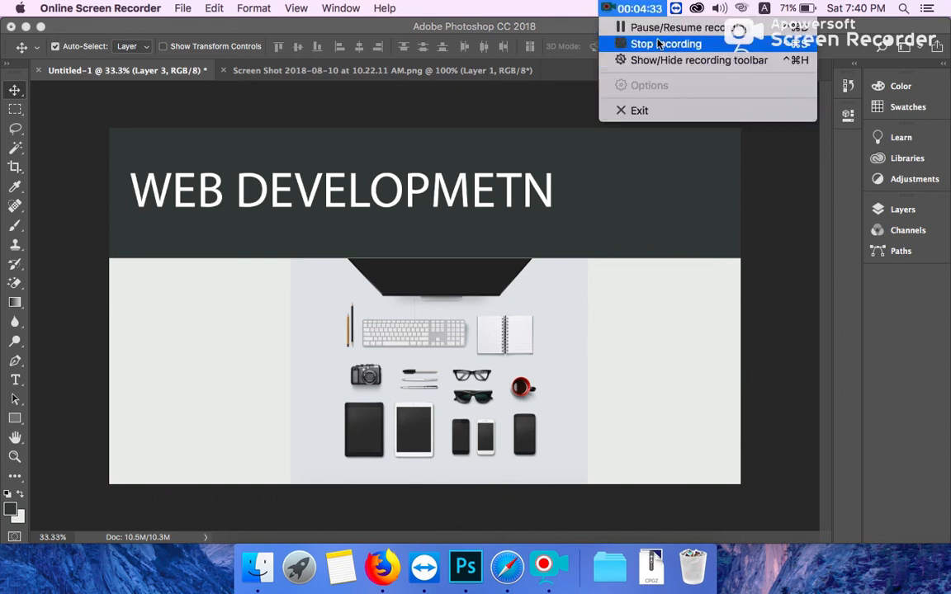